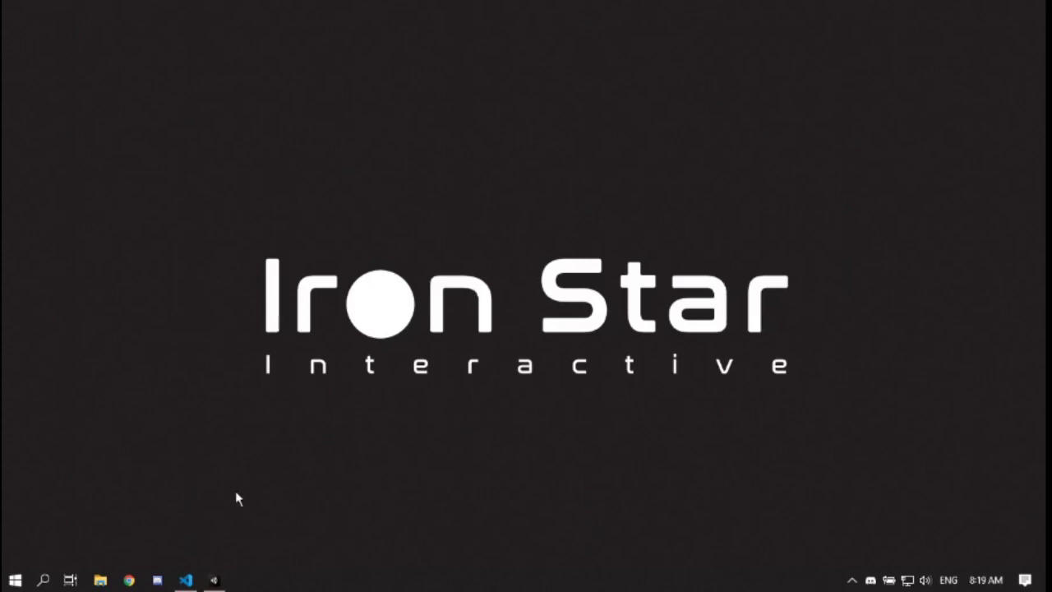
Step: Bring the ProceduralAnimation Unity editor with SampleScene to the front
{"action": "left_click", "coordinate": [211, 581]}
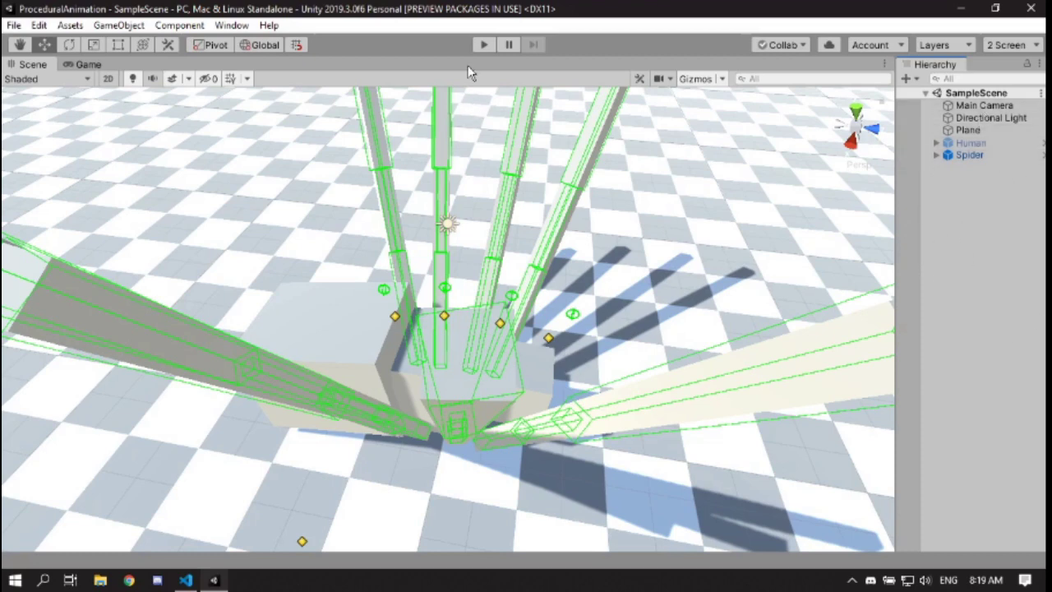
Step: Enter play mode so the Spider walks procedurally across the checkerboard plane
{"action": "left_click", "coordinate": [483, 44]}
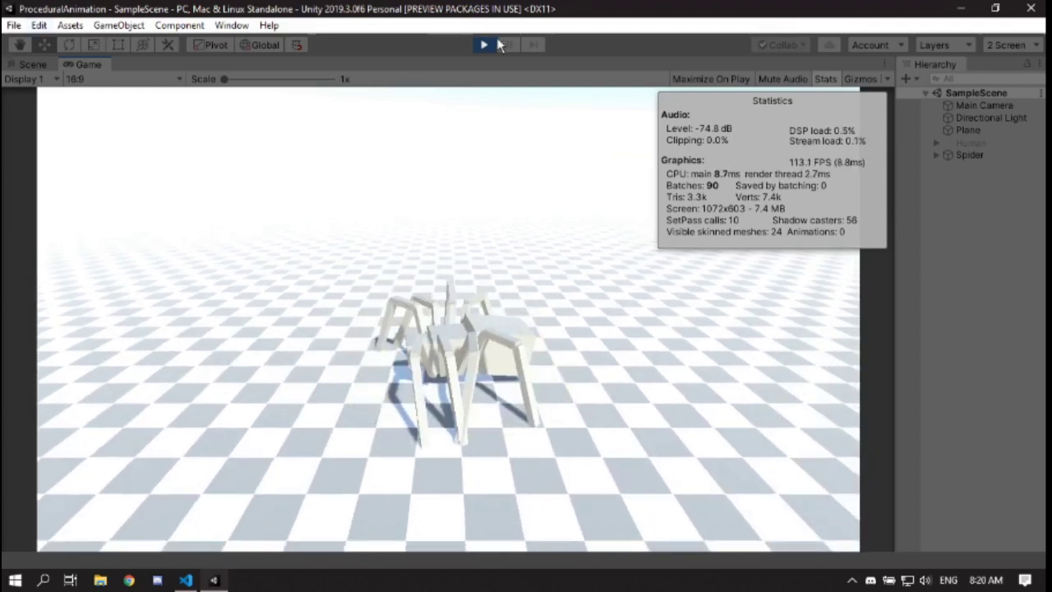
Step: Deactivate the Spider, activate the Human rig, watch it walk, then stop play mode
{"action": "left_click", "coordinate": [982, 153]}
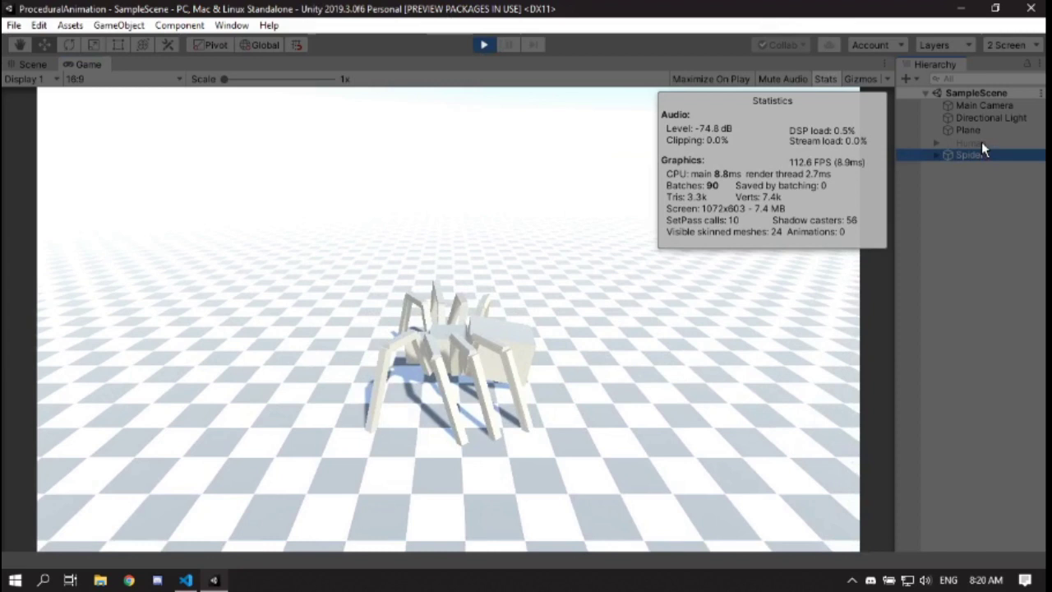
{"action": "left_click", "coordinate": [983, 143]}
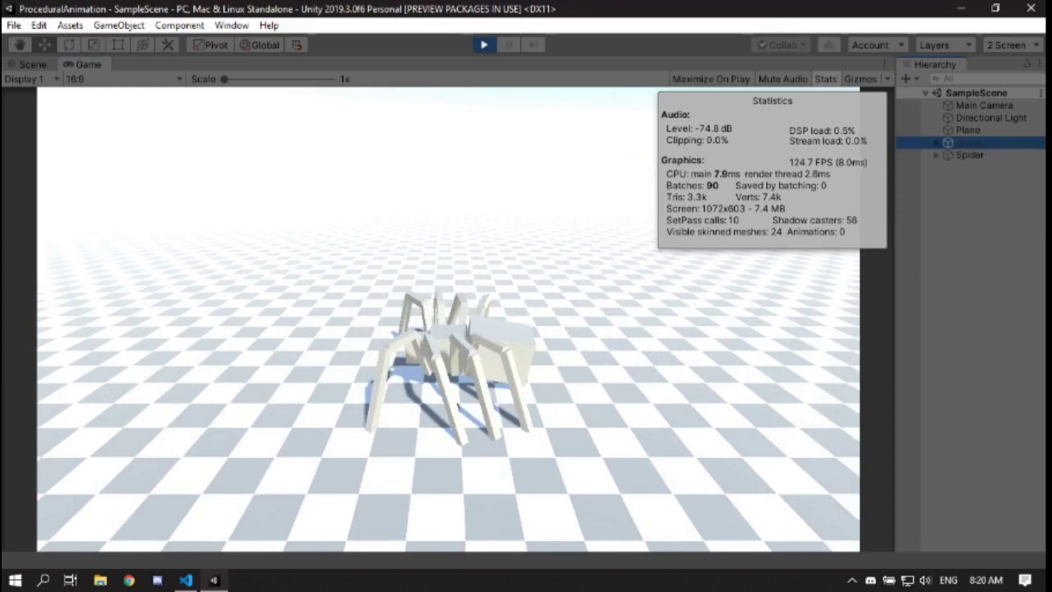
{"action": "left_click", "coordinate": [999, 164]}
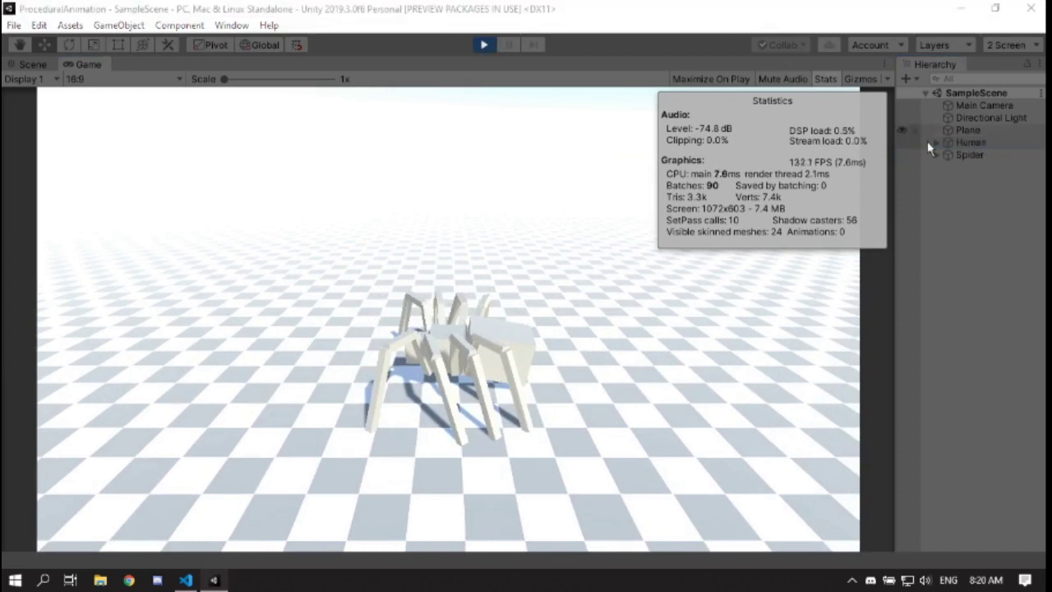
{"action": "left_click", "coordinate": [995, 156]}
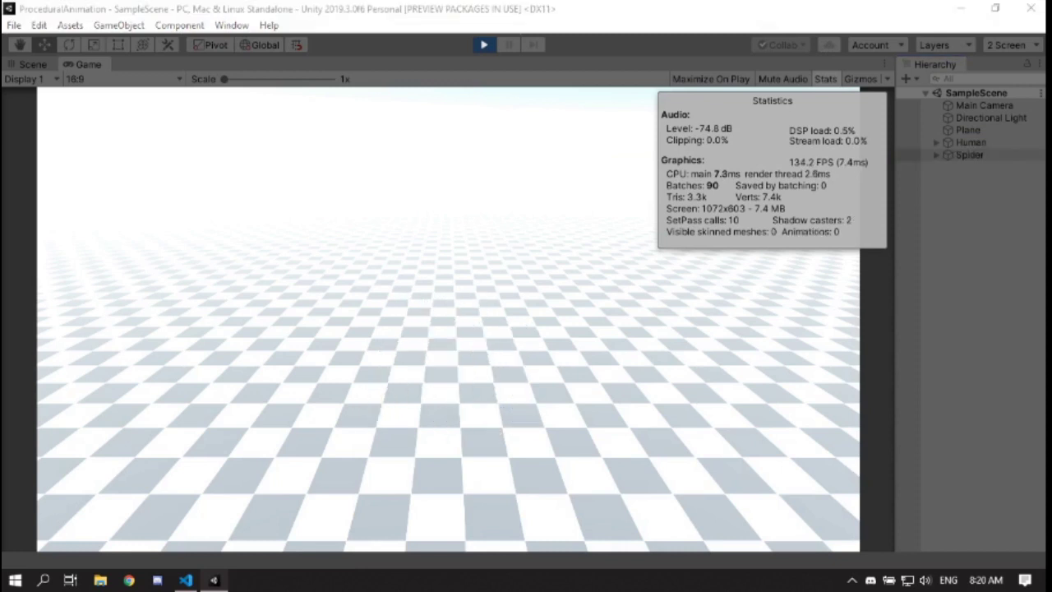
{"action": "left_click", "coordinate": [973, 107]}
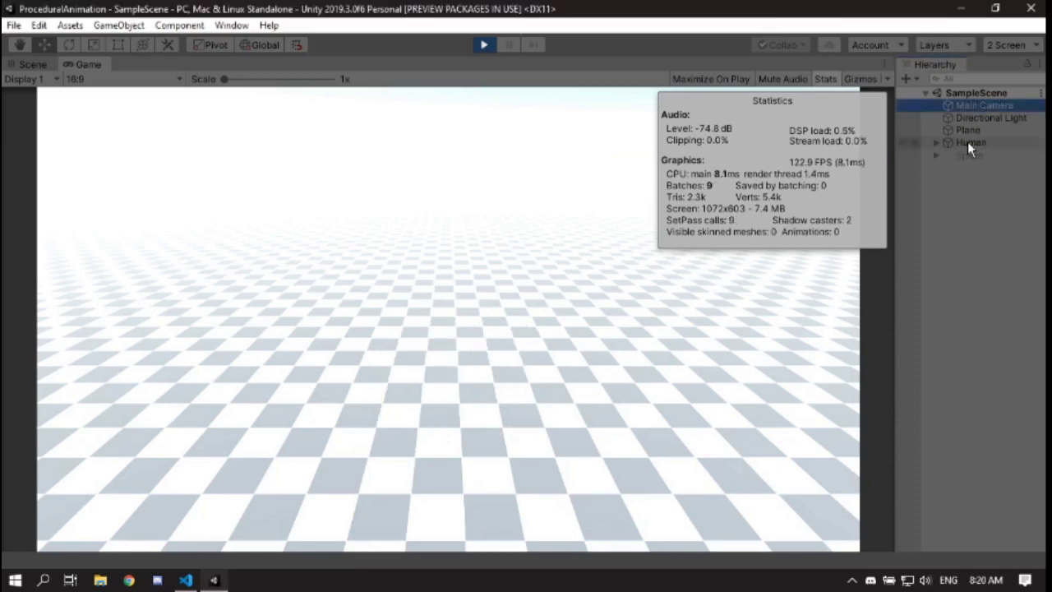
{"action": "left_click", "coordinate": [967, 142]}
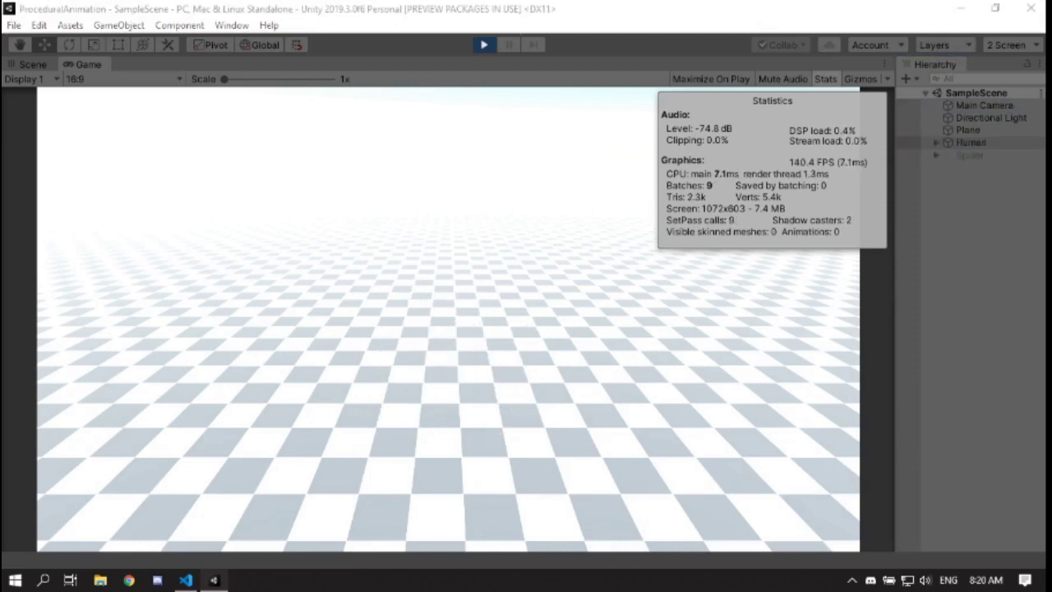
{"action": "key", "text": "alt+shift+a"}
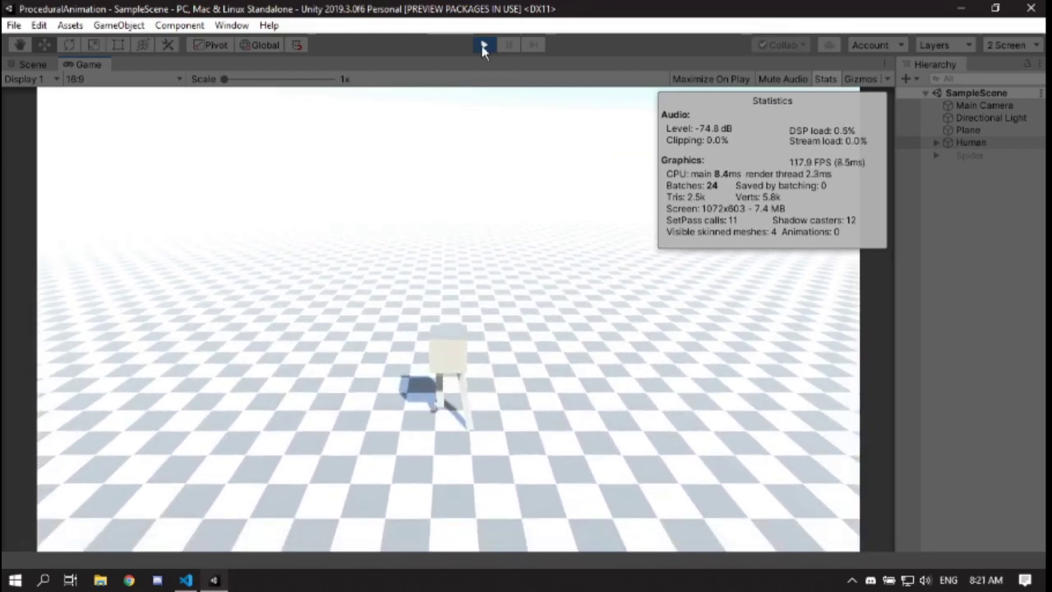
{"action": "left_click", "coordinate": [483, 45]}
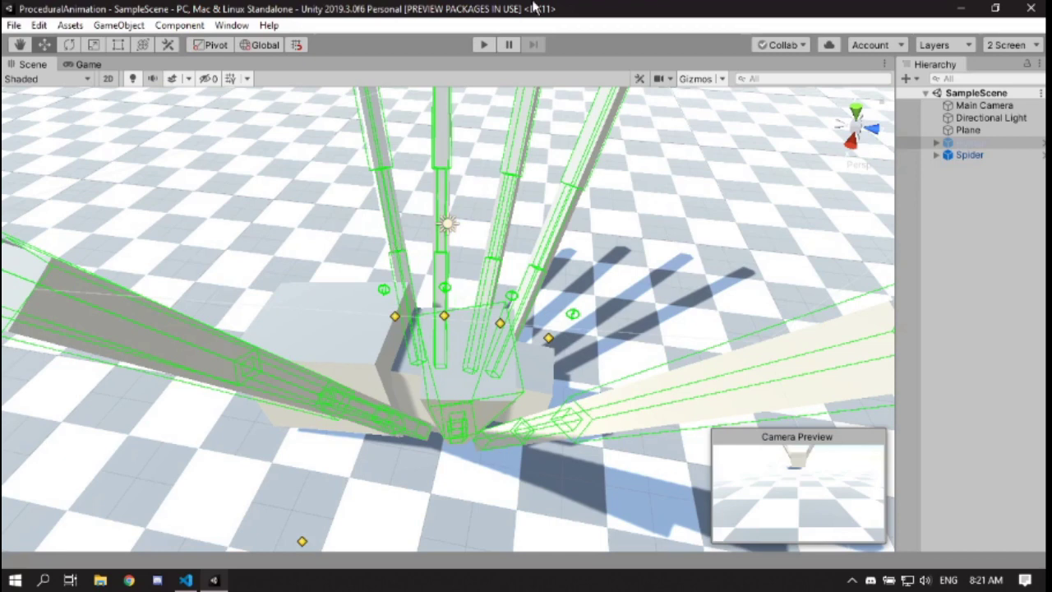
Step: In VS Code, show ProceduralLegPlacement.cs scrolled to its stepping fields and Start method
{"action": "left_click", "coordinate": [188, 580]}
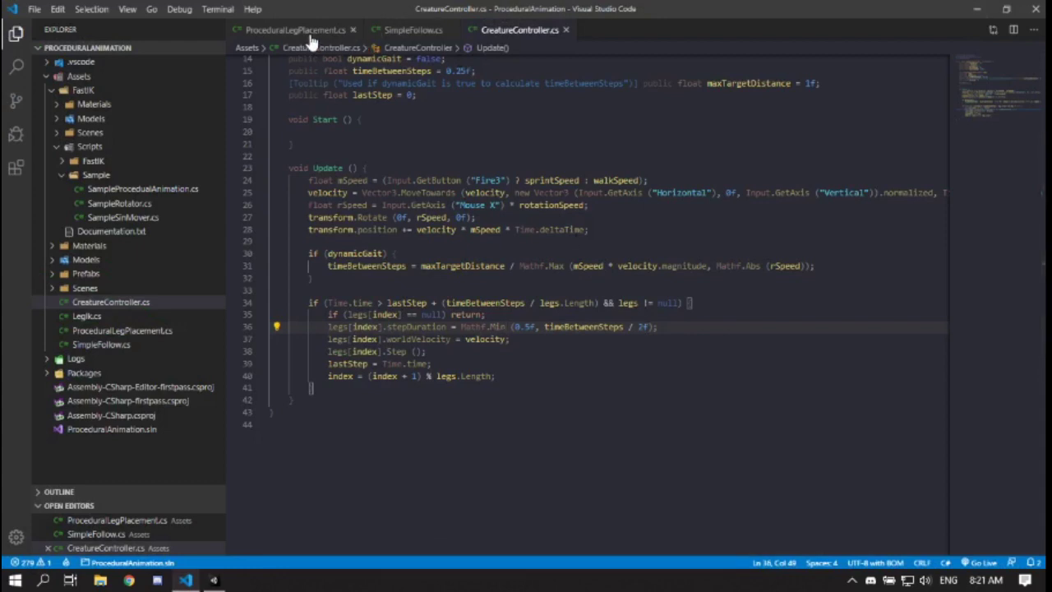
{"action": "key", "text": "ctrl+Tab"}
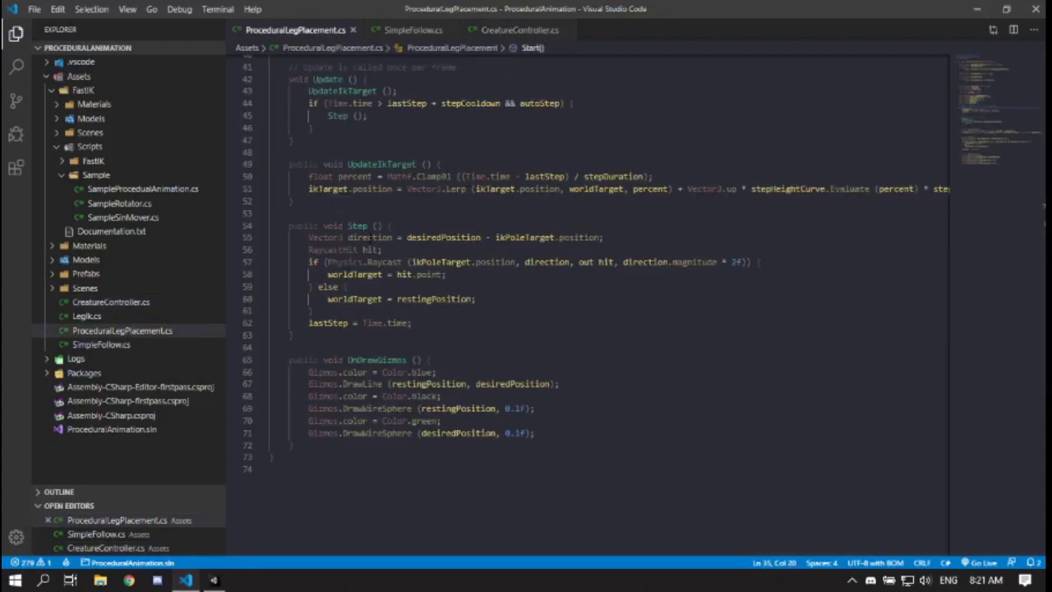
{"action": "scroll", "coordinate": [476, 137], "scroll_direction": "up", "scroll_amount": 1}
{"action": "scroll", "coordinate": [476, 138], "scroll_direction": "up", "scroll_amount": 2}
{"action": "scroll", "coordinate": [451, 185], "scroll_direction": "up", "scroll_amount": 4}
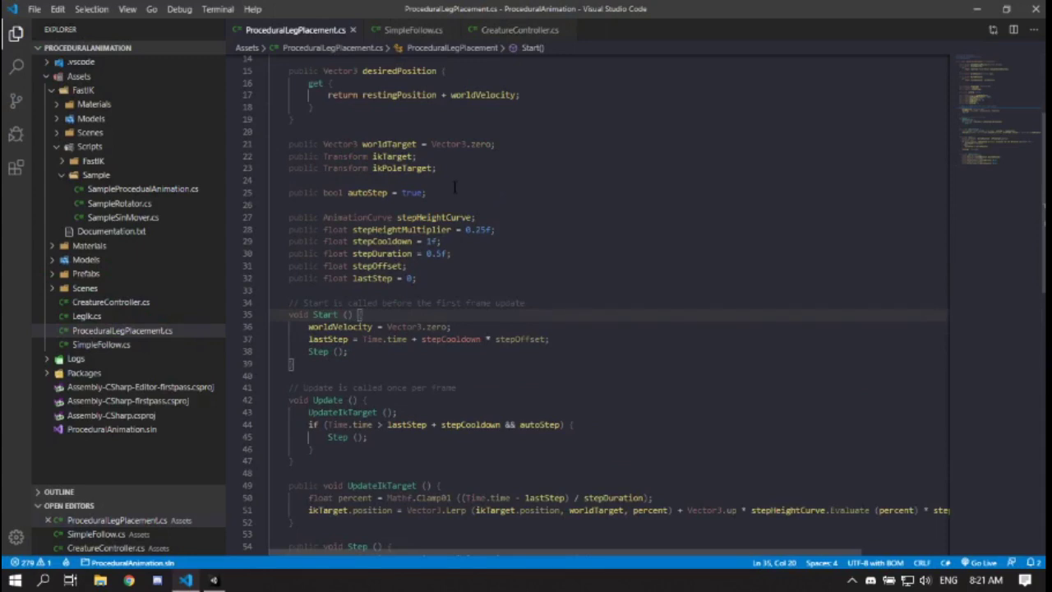
{"action": "scroll", "coordinate": [477, 192], "scroll_direction": "up", "scroll_amount": 2}
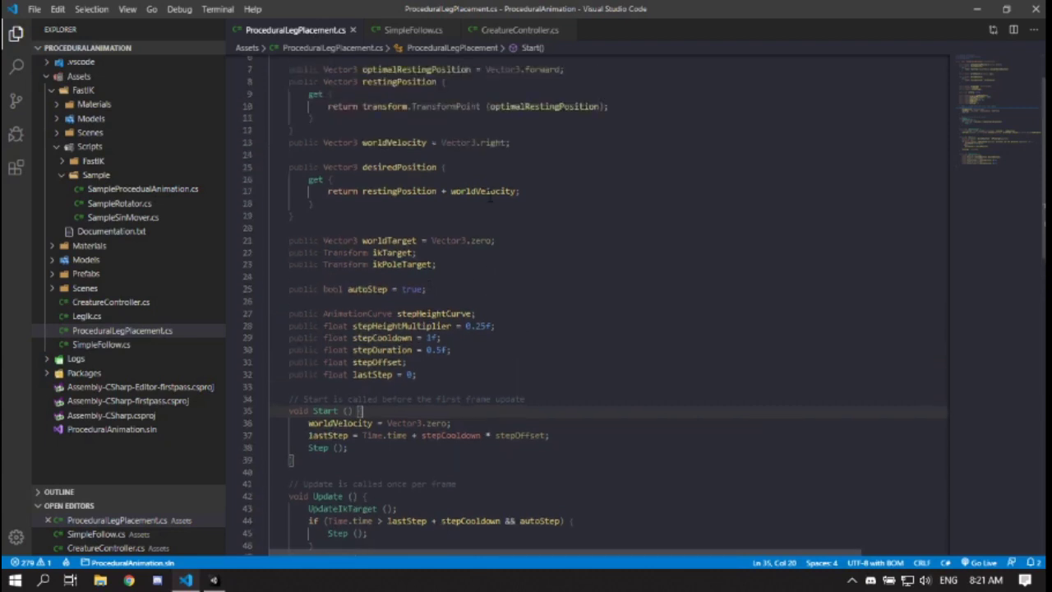
{"action": "scroll", "coordinate": [489, 195], "scroll_direction": "up", "scroll_amount": 2}
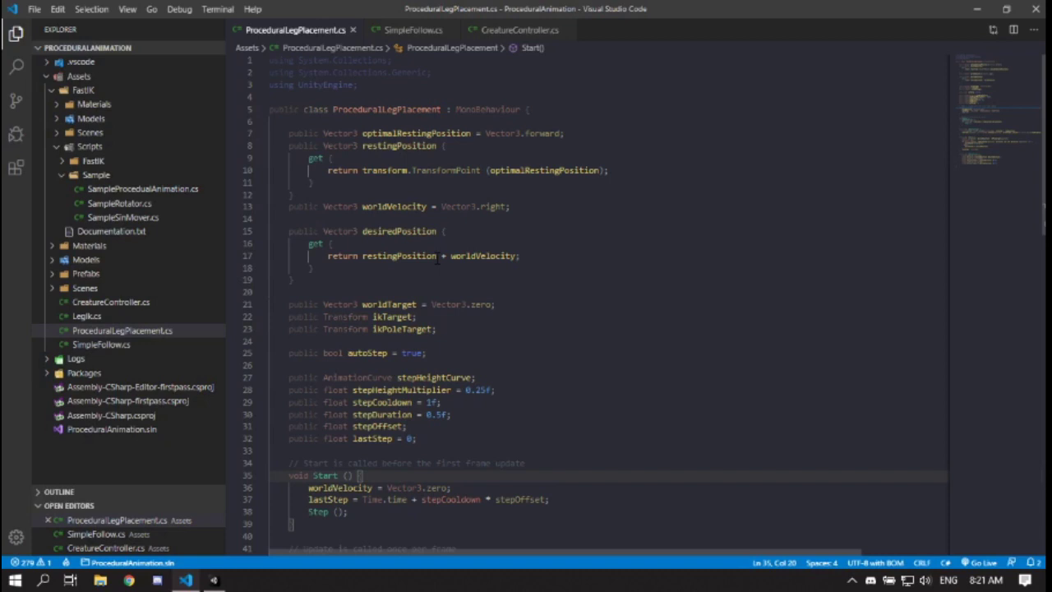
{"action": "mouse_move", "coordinate": [376, 427]}
{"action": "mouse_move", "coordinate": [379, 363]}
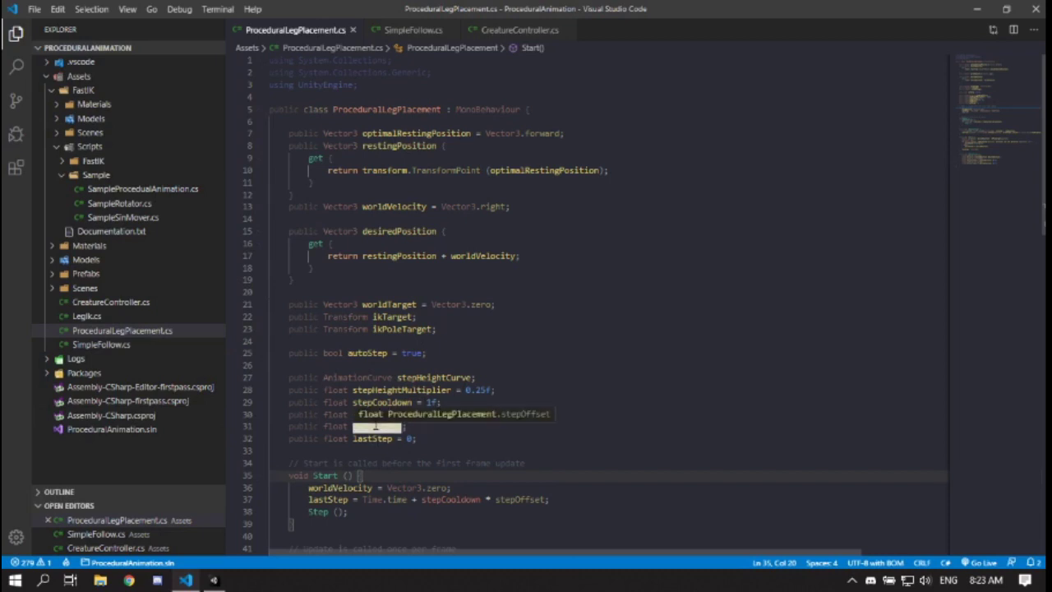
{"action": "scroll", "coordinate": [413, 495], "scroll_direction": "down", "scroll_amount": 1}
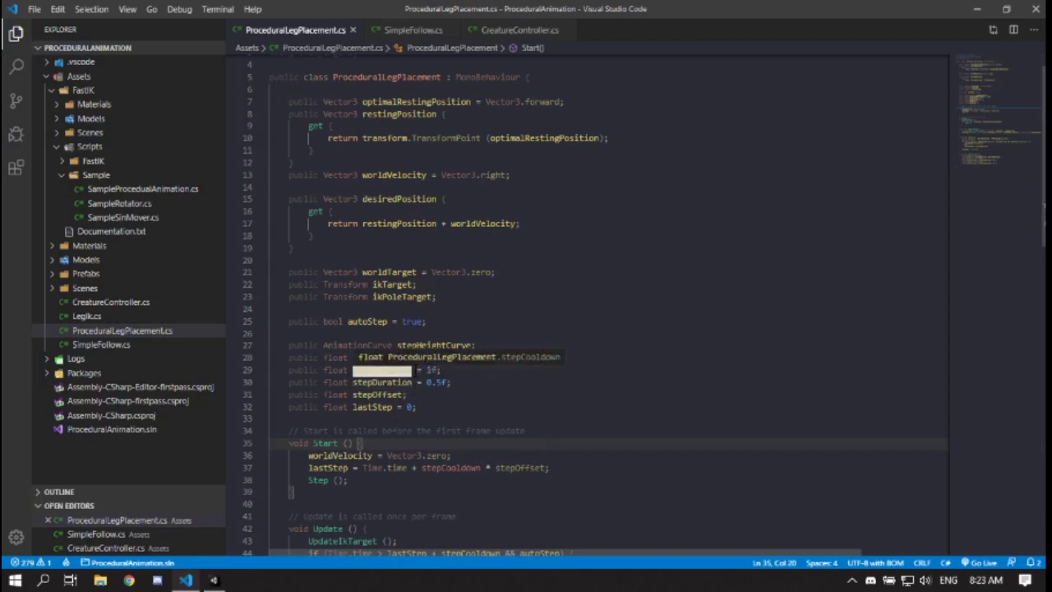
{"action": "scroll", "coordinate": [382, 370], "scroll_direction": "down", "scroll_amount": 2}
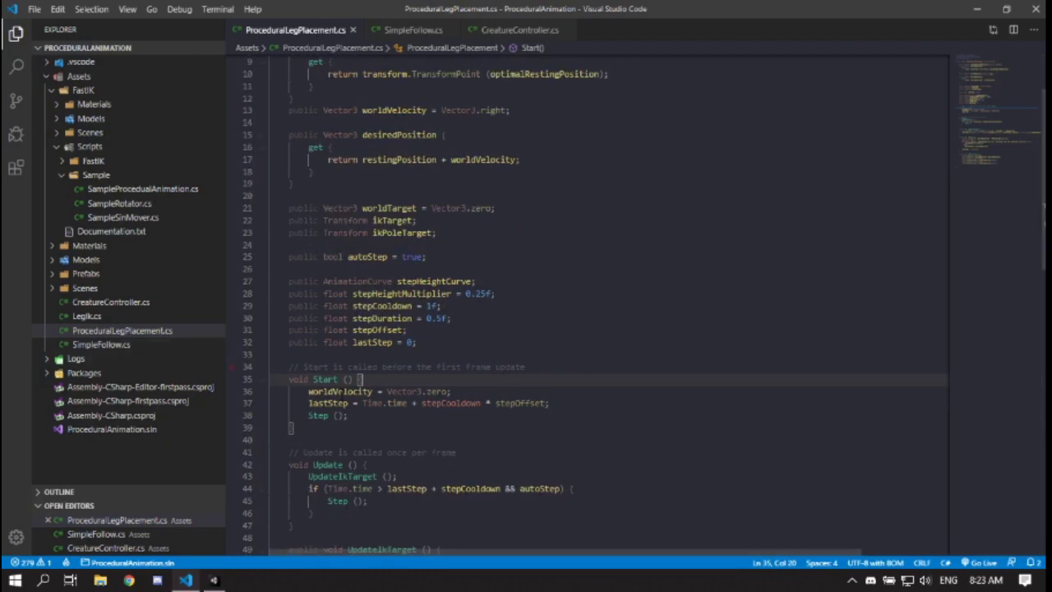
{"action": "scroll", "coordinate": [344, 397], "scroll_direction": "down", "scroll_amount": 2}
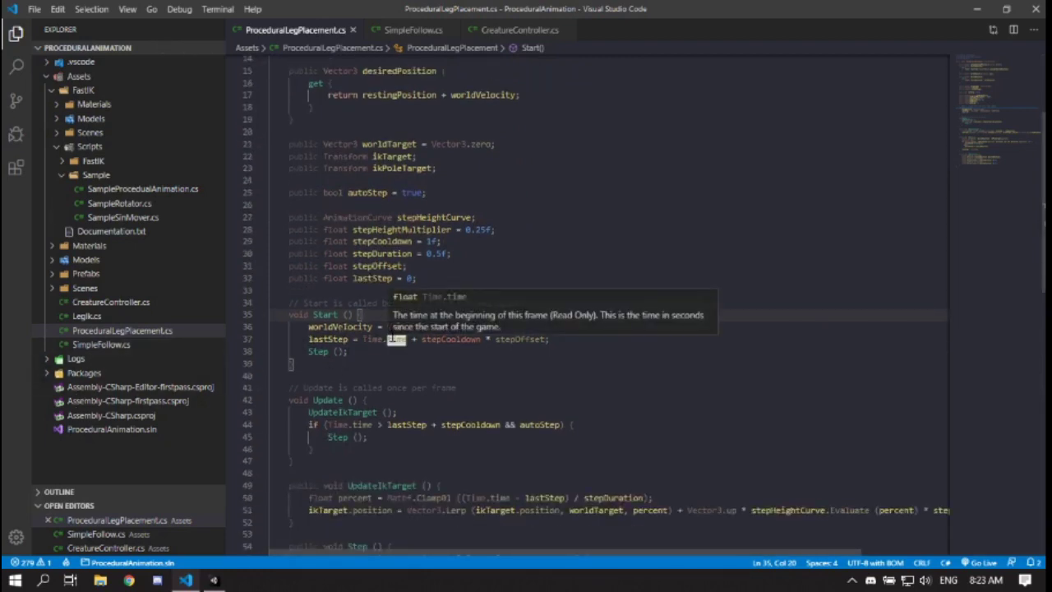
{"action": "scroll", "coordinate": [494, 329], "scroll_direction": "up", "scroll_amount": 2}
{"action": "scroll", "coordinate": [534, 324], "scroll_direction": "up", "scroll_amount": 2}
{"action": "scroll", "coordinate": [555, 321], "scroll_direction": "up", "scroll_amount": 1}
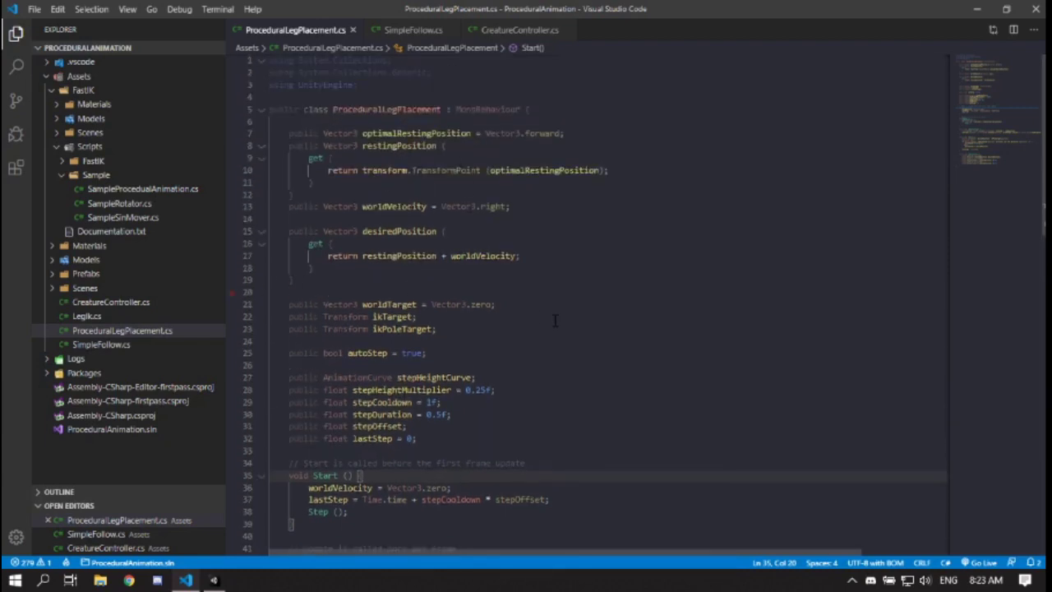
{"action": "scroll", "coordinate": [499, 300], "scroll_direction": "down", "scroll_amount": 3}
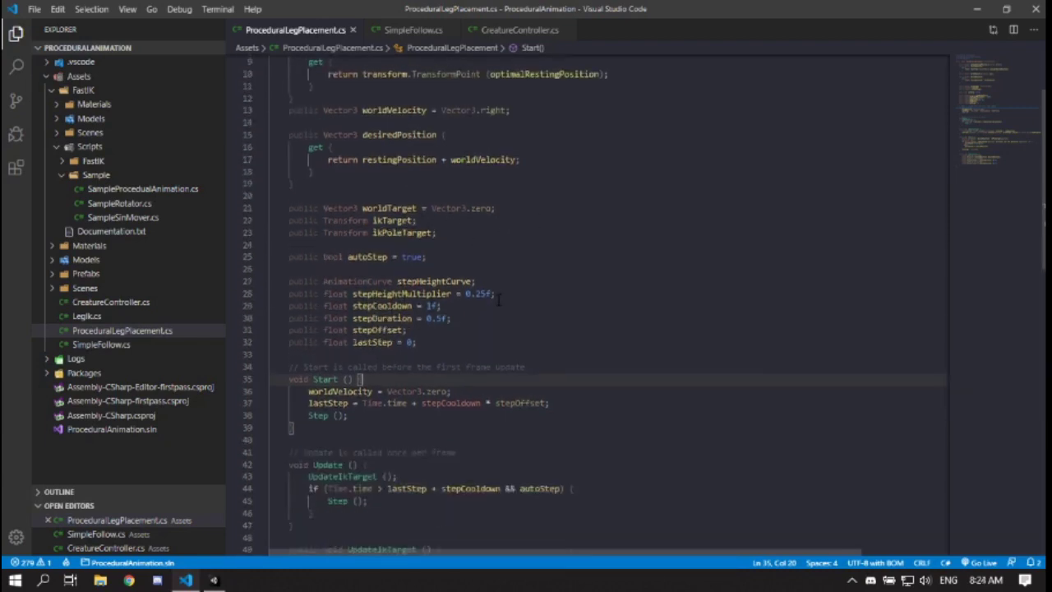
{"action": "scroll", "coordinate": [499, 300], "scroll_direction": "down", "scroll_amount": 4}
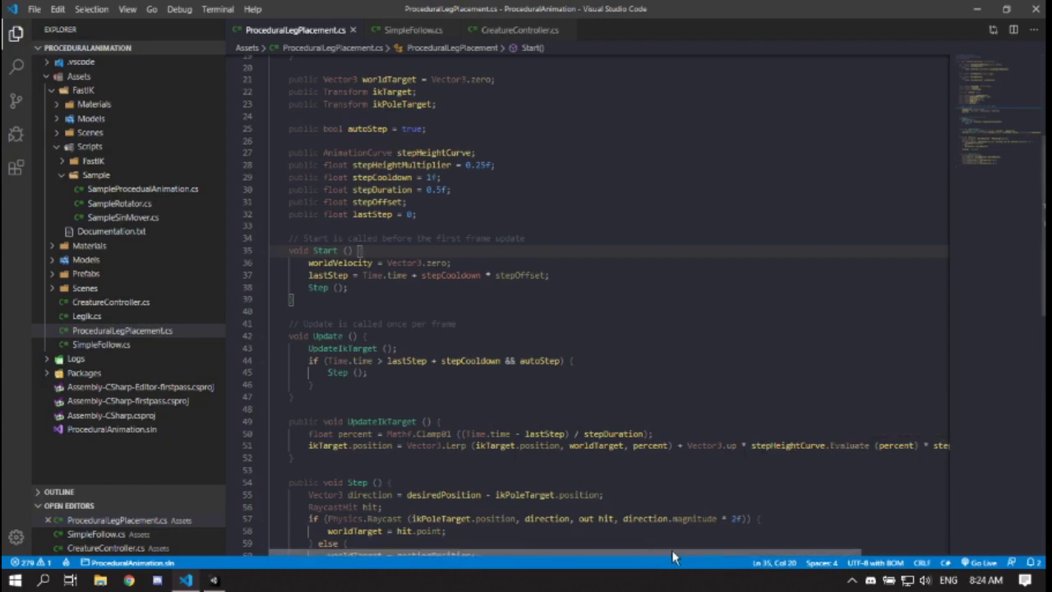
Step: Read ProceduralLegPlacement.cs down to its gizmo drawing, then switch to CreatureController.cs
{"action": "left_click_drag", "start_coordinate": [672, 550], "coordinate": [567, 549]}
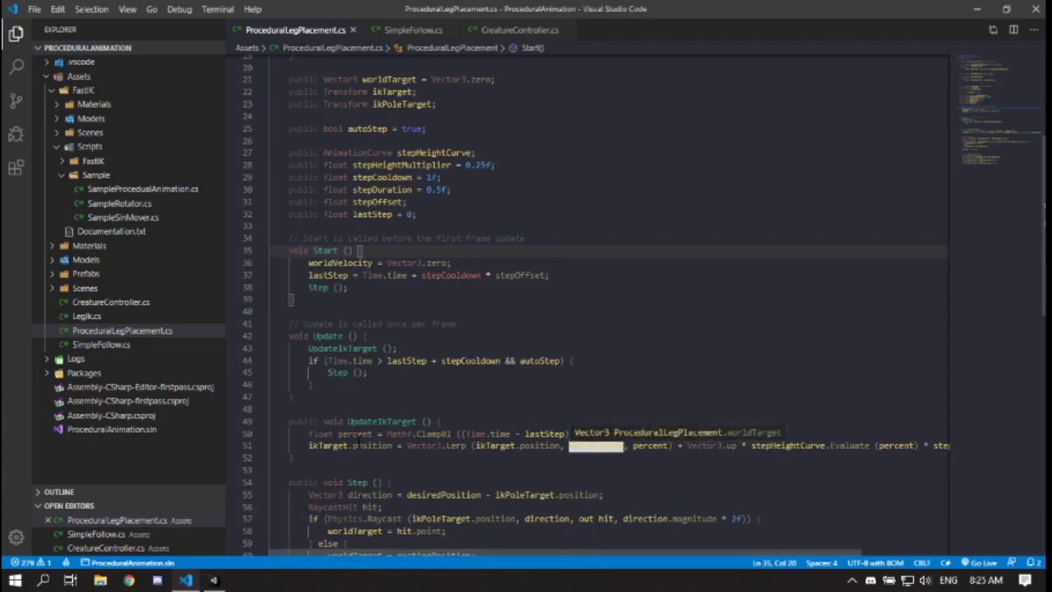
{"action": "scroll", "coordinate": [596, 445], "scroll_direction": "down", "scroll_amount": 2}
{"action": "scroll", "coordinate": [596, 446], "scroll_direction": "down", "scroll_amount": 2}
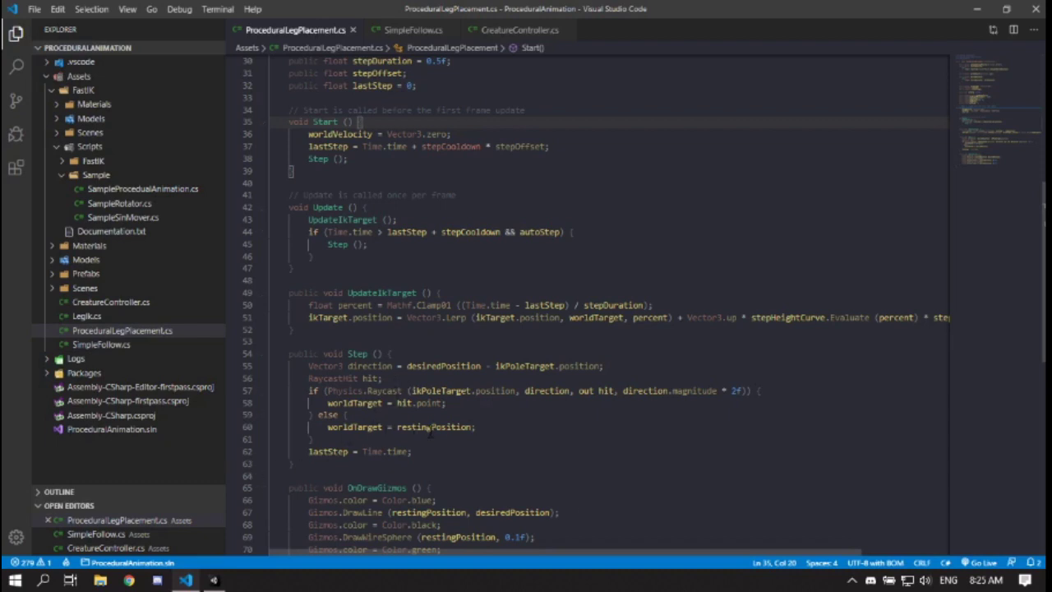
{"action": "scroll", "coordinate": [479, 416], "scroll_direction": "down", "scroll_amount": 2}
{"action": "scroll", "coordinate": [480, 417], "scroll_direction": "down", "scroll_amount": 3}
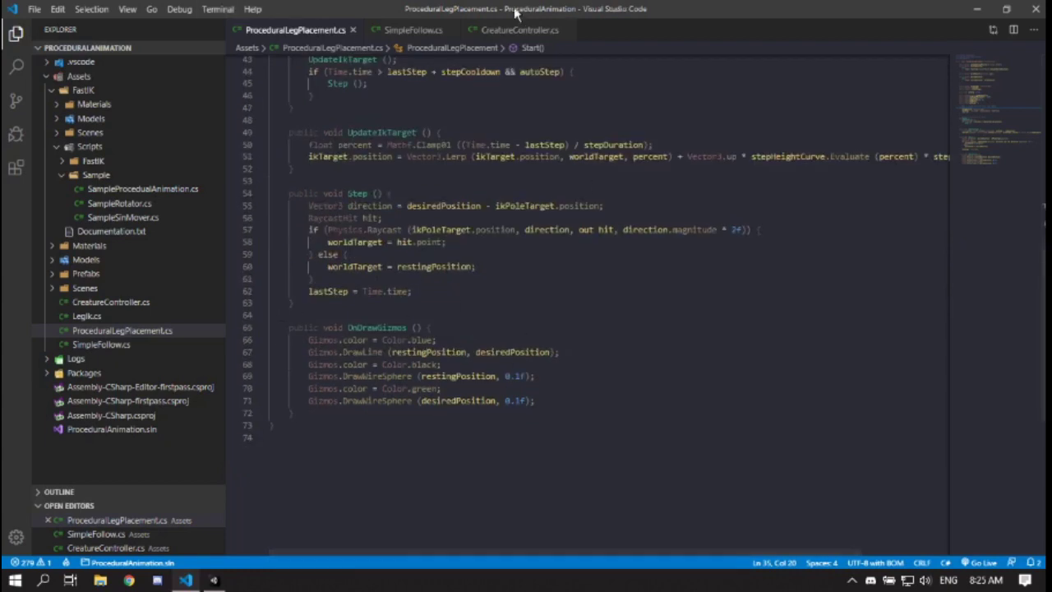
{"action": "mouse_move", "coordinate": [514, 30]}
{"action": "left_click", "coordinate": [542, 30]}
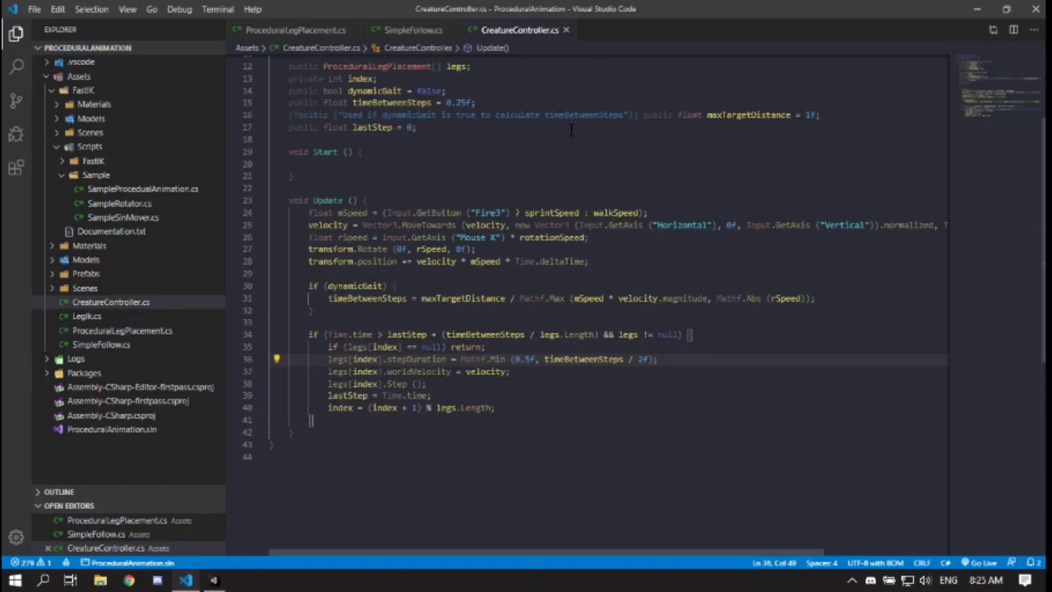
{"action": "scroll", "coordinate": [523, 238], "scroll_direction": "up", "scroll_amount": 4}
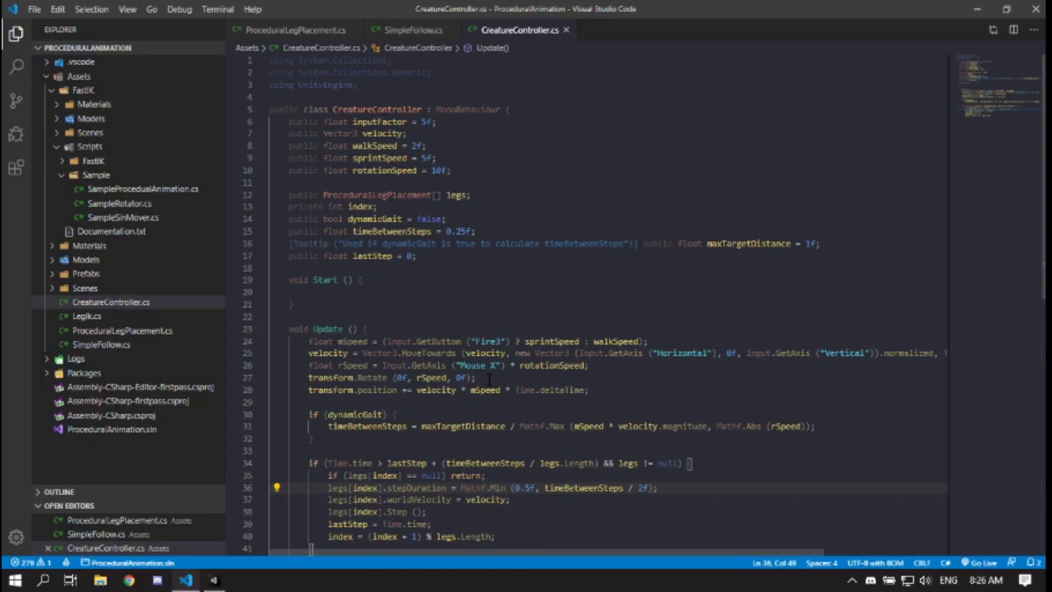
{"action": "double_click", "coordinate": [403, 427]}
{"action": "scroll", "coordinate": [485, 409], "scroll_direction": "down", "scroll_amount": 2}
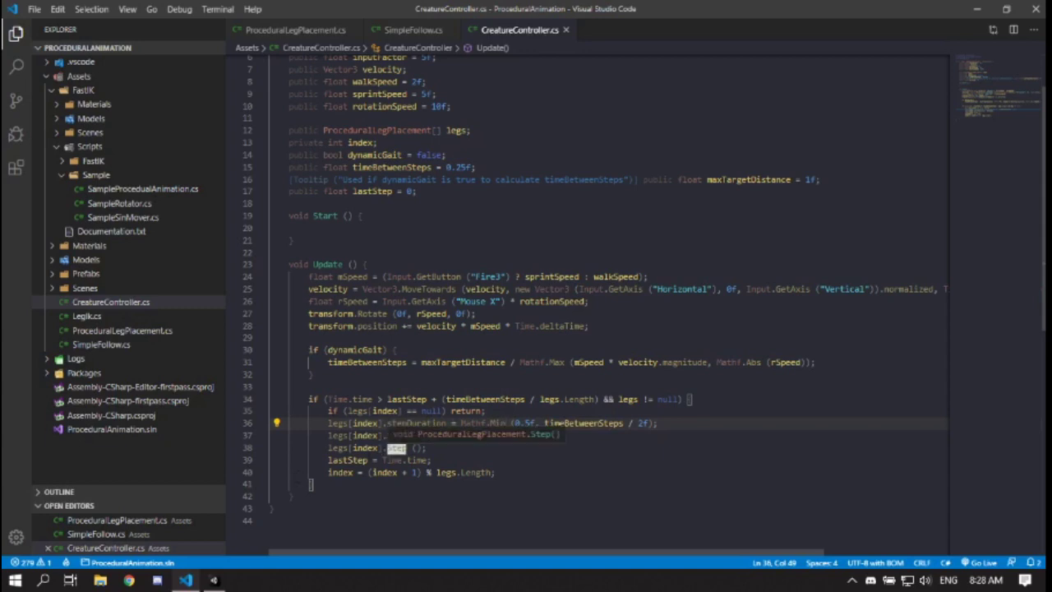
Step: Play the scene in Unity to watch the spider, stop it, and return to CreatureController.cs
{"action": "left_click", "coordinate": [977, 8]}
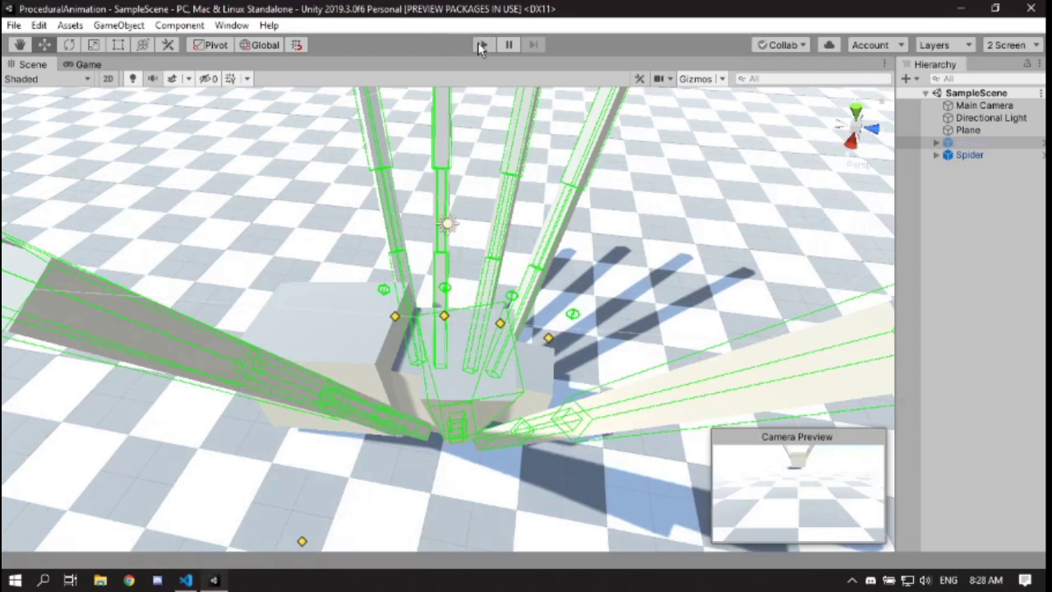
{"action": "left_click", "coordinate": [480, 44]}
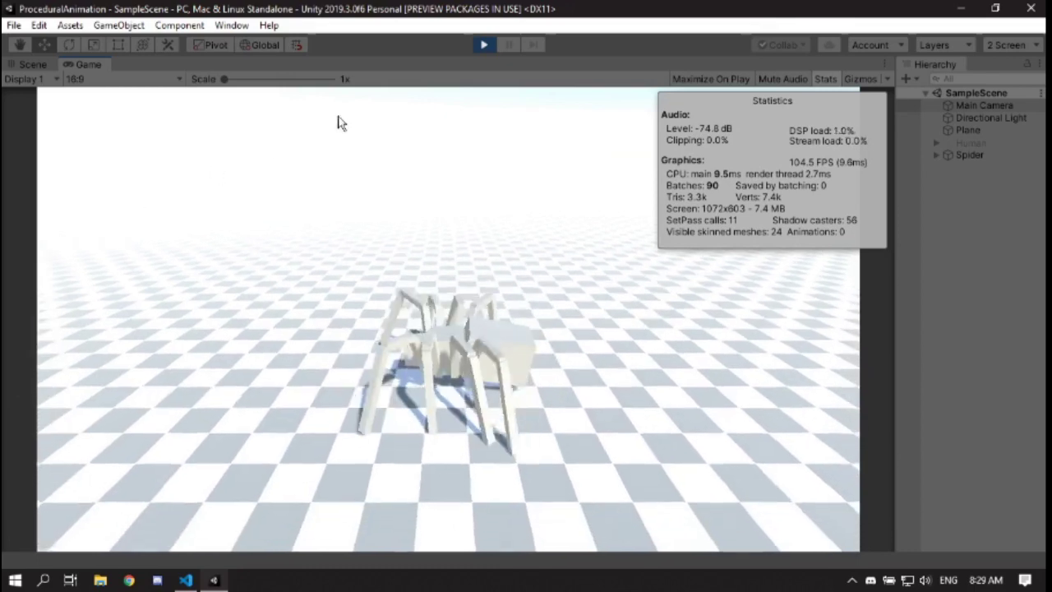
{"action": "left_click", "coordinate": [484, 44]}
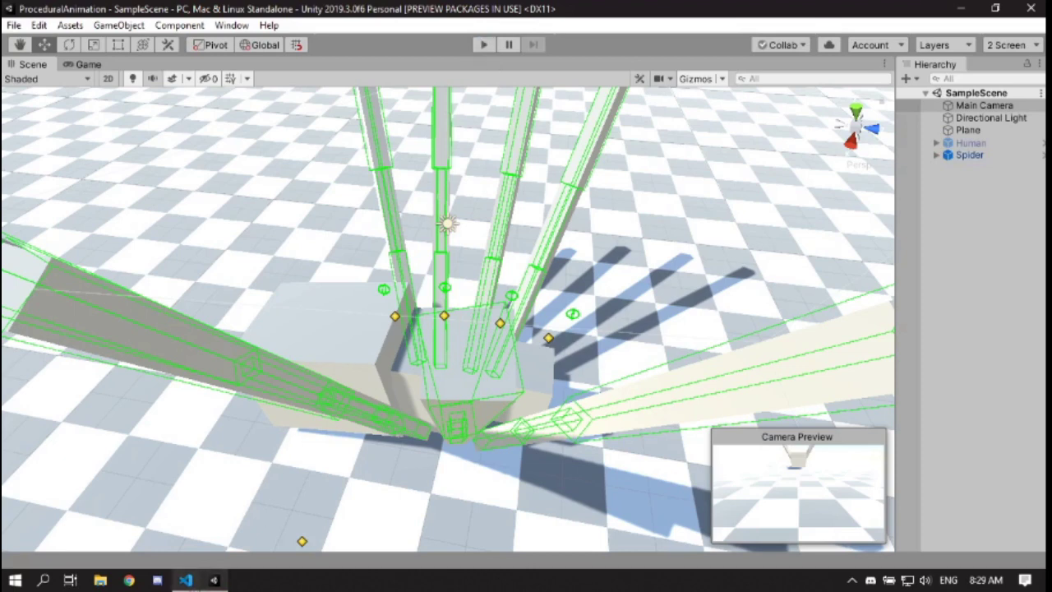
{"action": "left_click", "coordinate": [186, 579]}
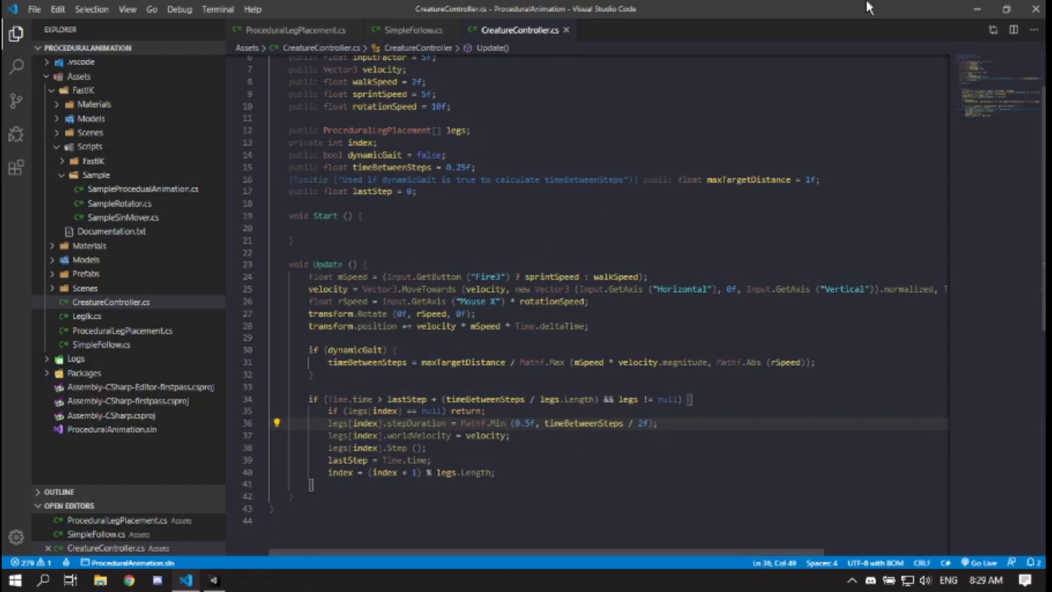
Step: Bring the Unity editor with the Spider rig in SampleScene back to the front
{"action": "left_click", "coordinate": [976, 9]}
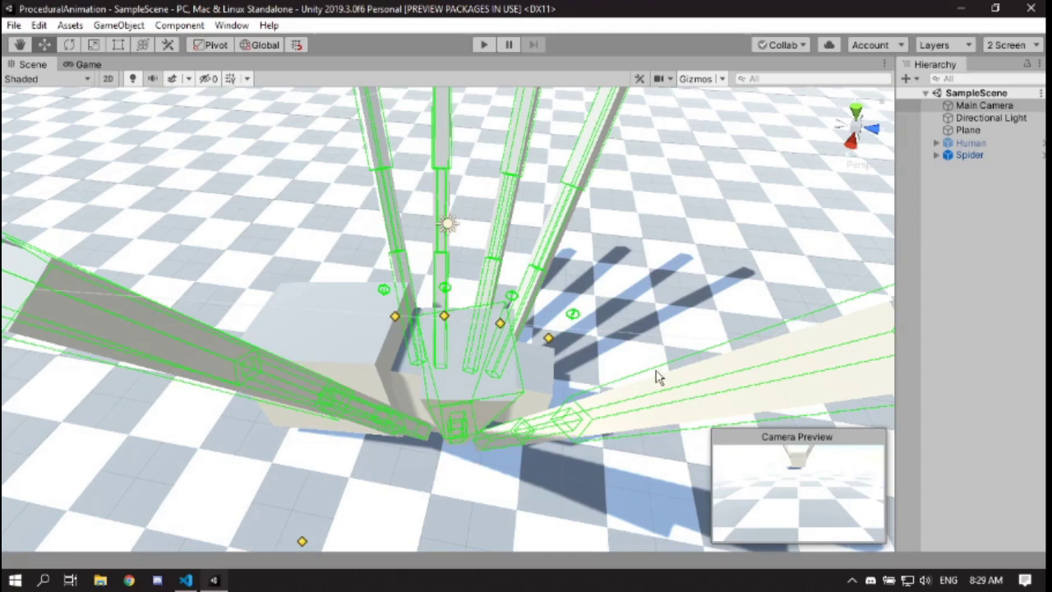
{"action": "left_click", "coordinate": [609, 279]}
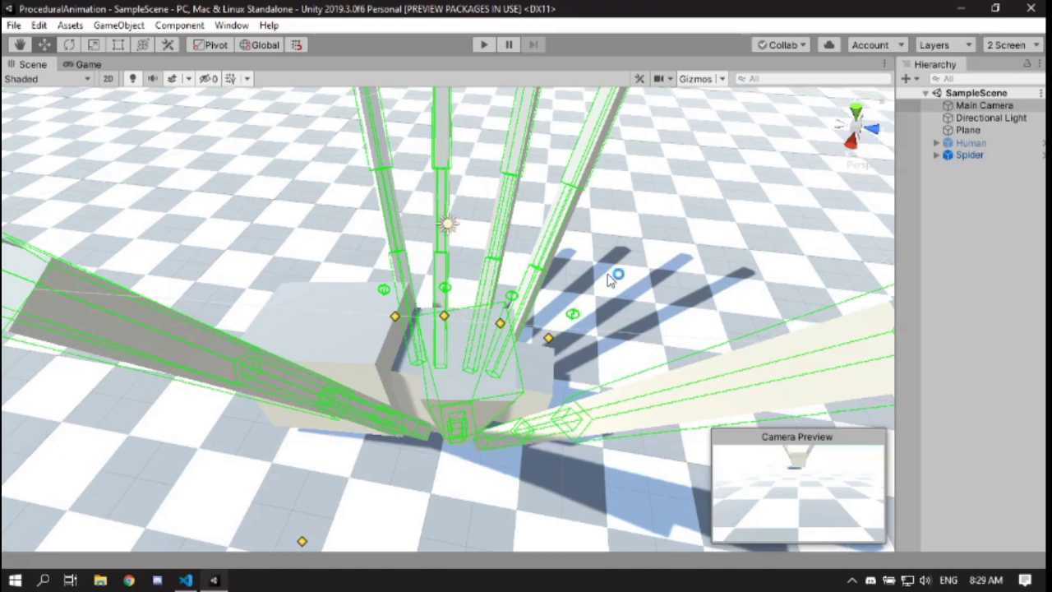